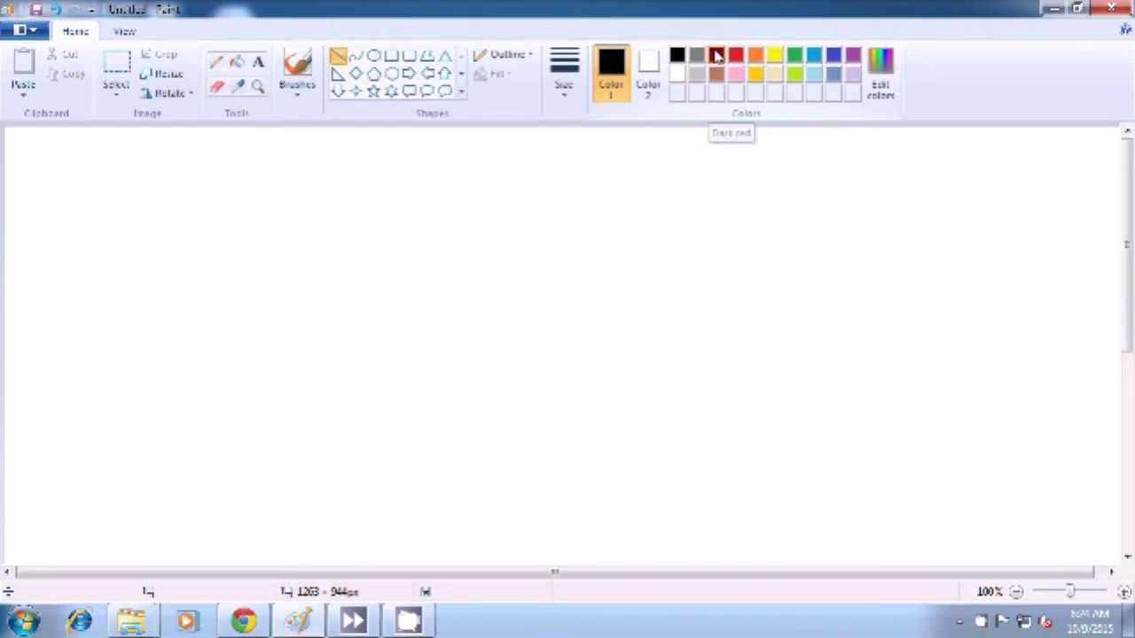
Draw a large dark red triangle from three straight lines mid-canvas, with its short left side spanning about 89 × 169 px and its tip pointing right
left_click(717, 55)
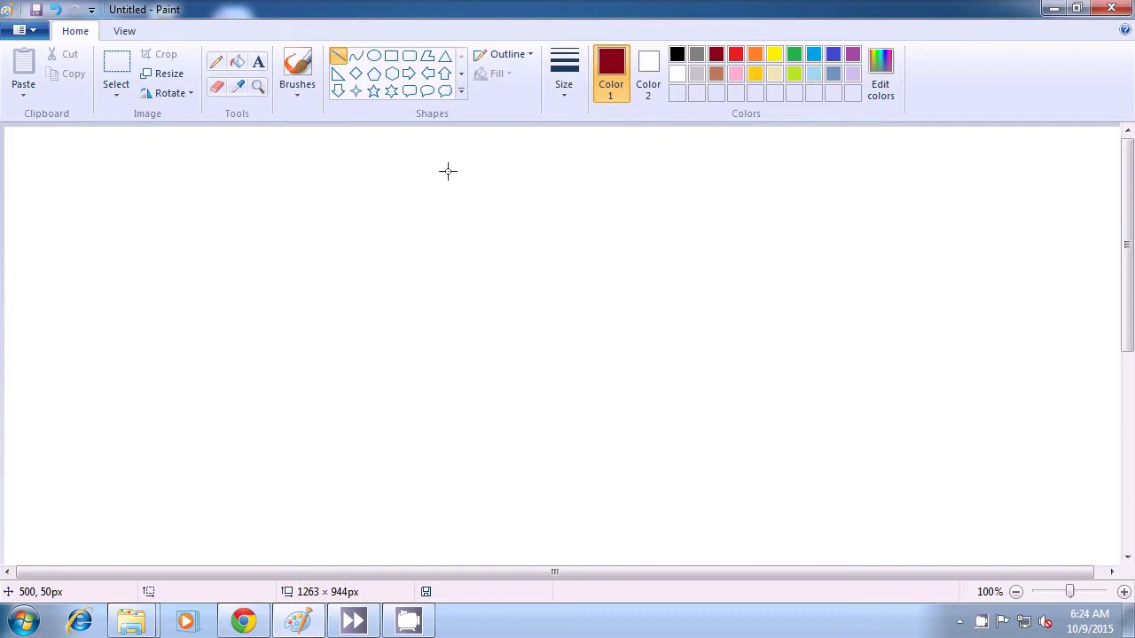
mouse_move(384, 244)
left_mouse_down()
mouse_move(314, 355)
mouse_move(306, 393)
left_mouse_up()
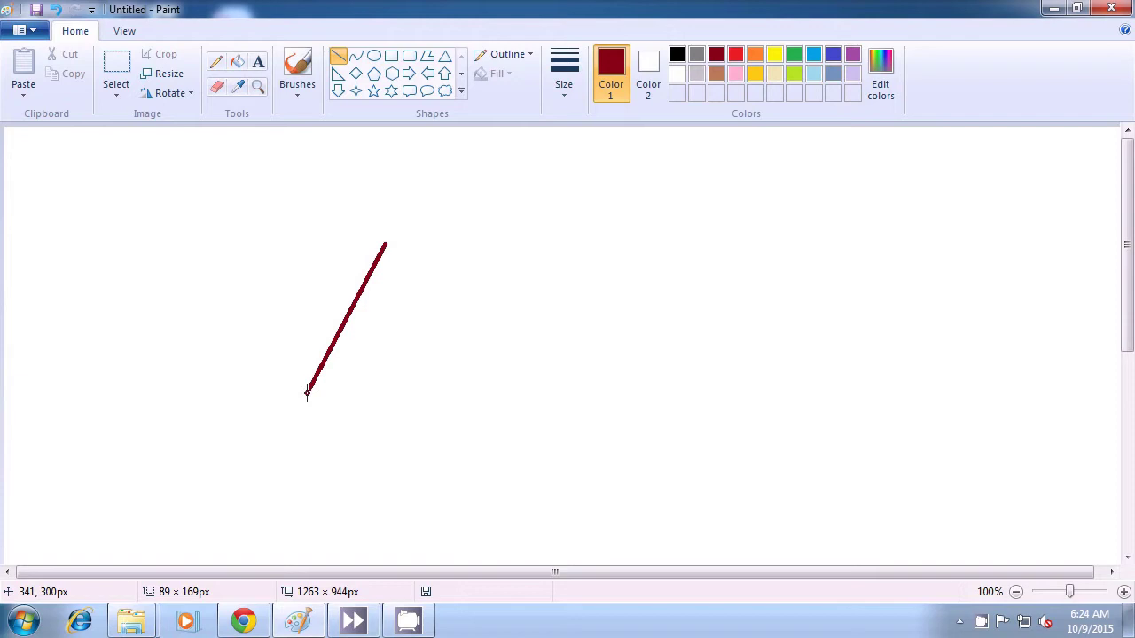
left_click_drag(307, 393, 307, 393)
left_click(240, 371)
left_click_drag(385, 243, 683, 323)
left_click(782, 326)
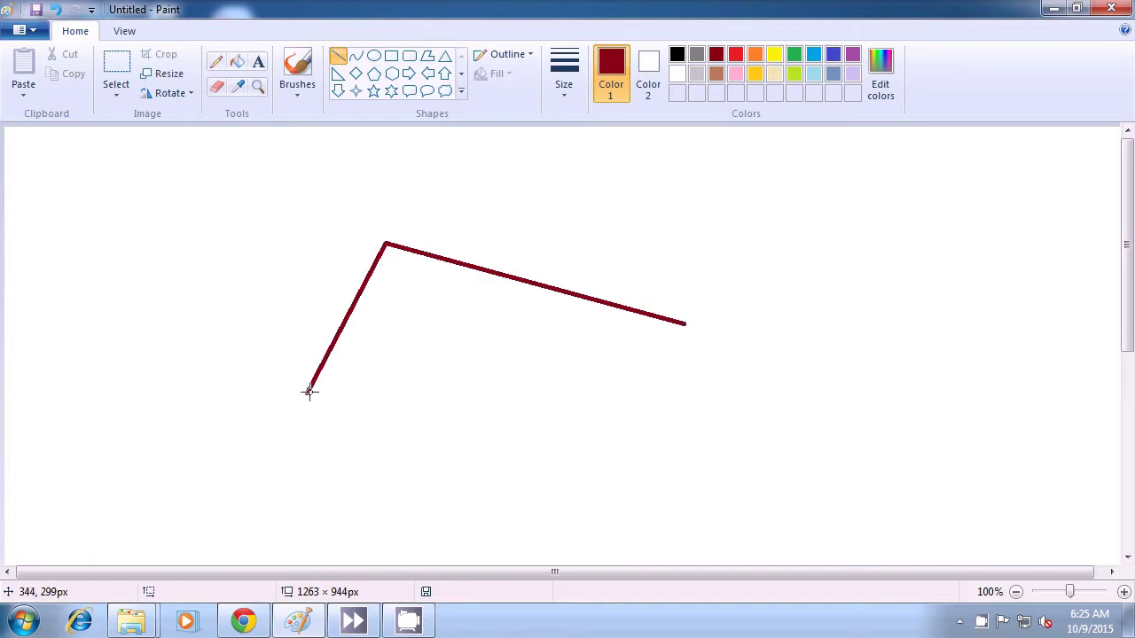
left_click_drag(306, 393, 682, 325)
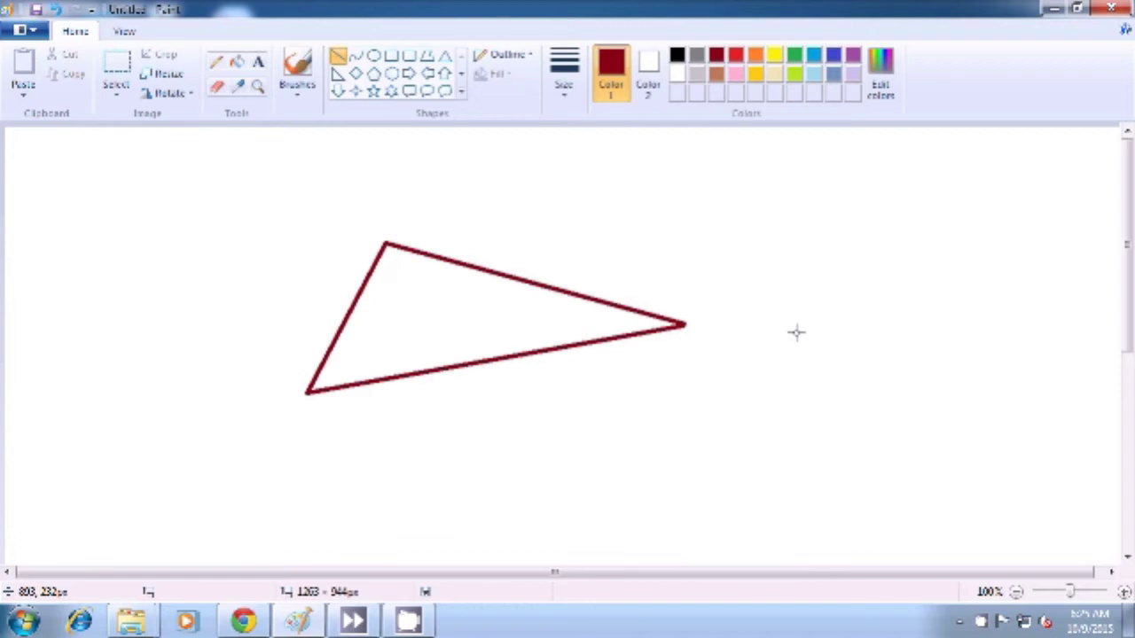
Draw an indigo triangle of three lines overlapping the dark red triangle's left side, its longest side spanning about 81 × 189 px
left_click(833, 57)
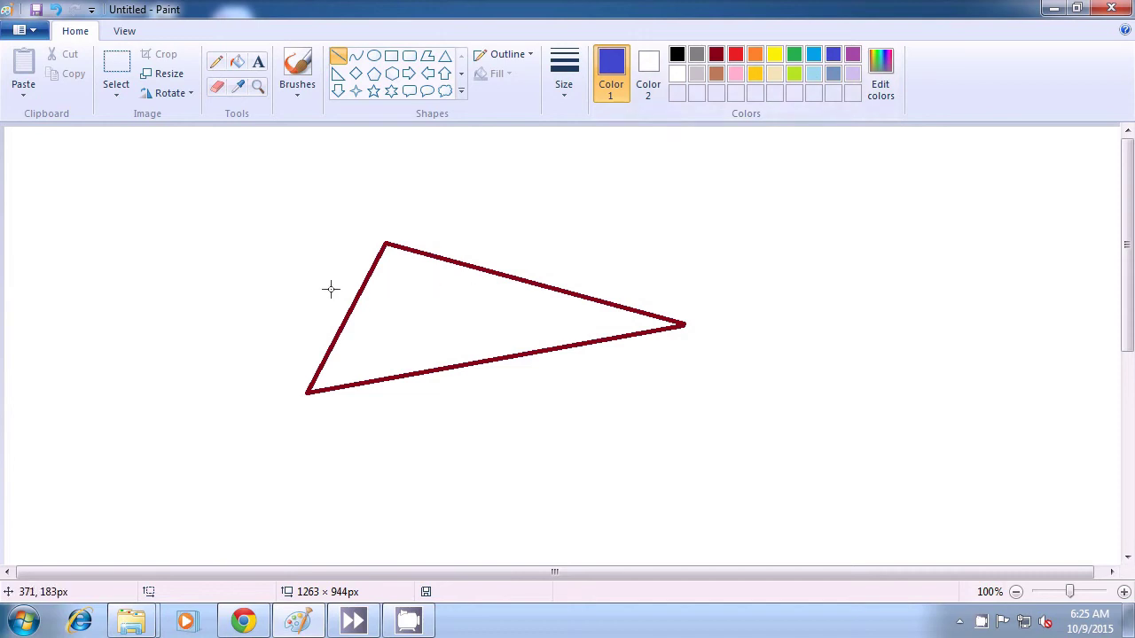
left_click_drag(310, 268, 379, 435)
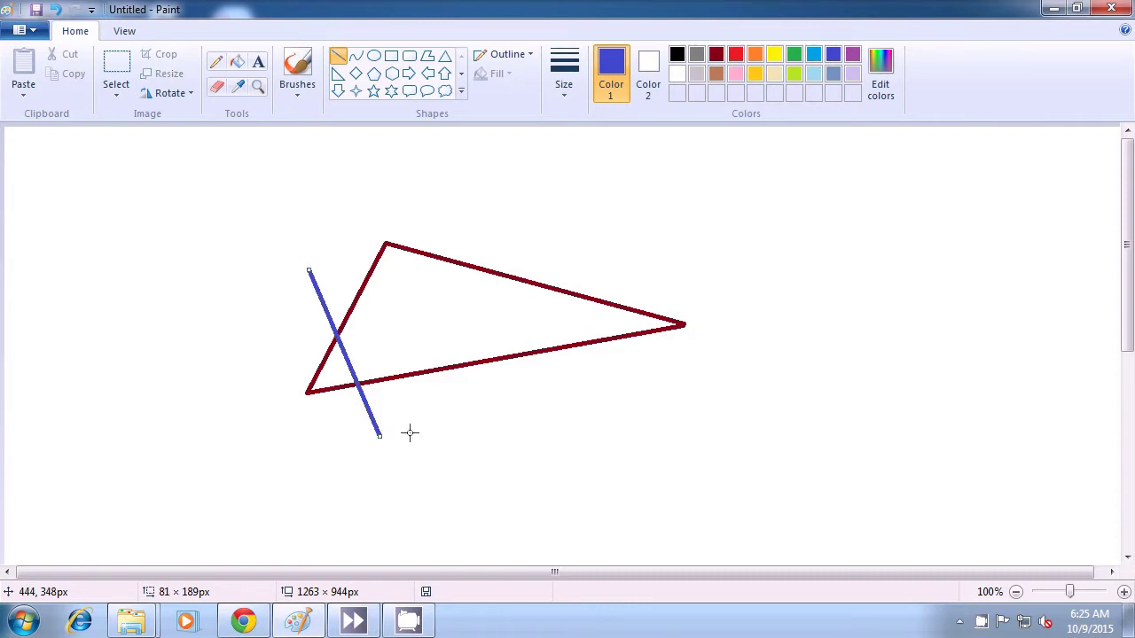
left_click(446, 424)
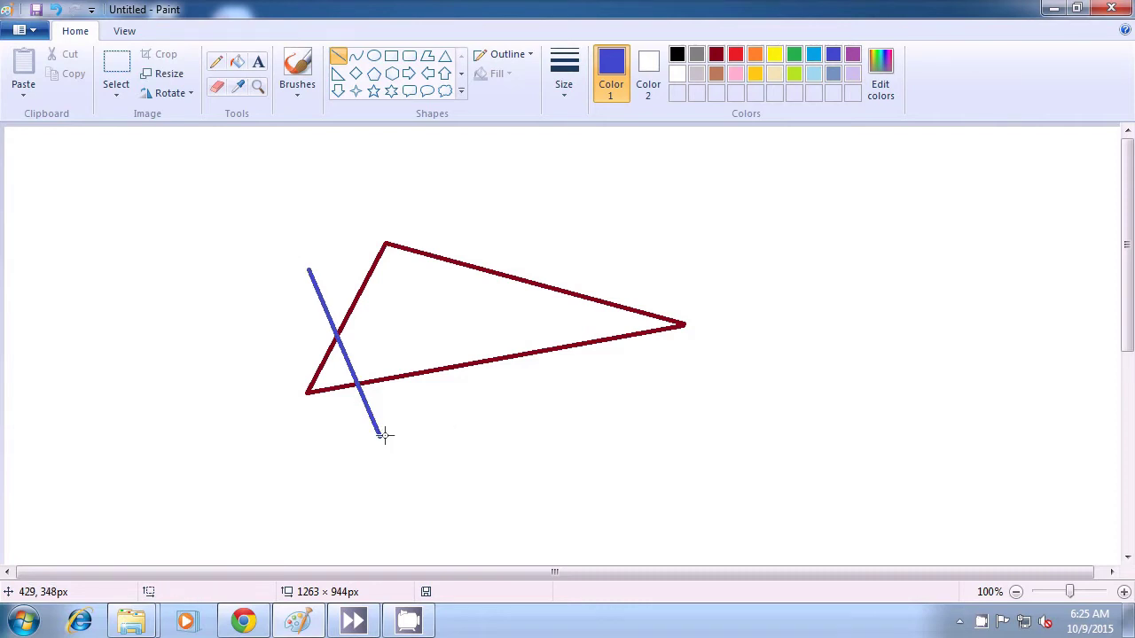
left_click_drag(382, 434, 411, 323)
left_click(461, 319)
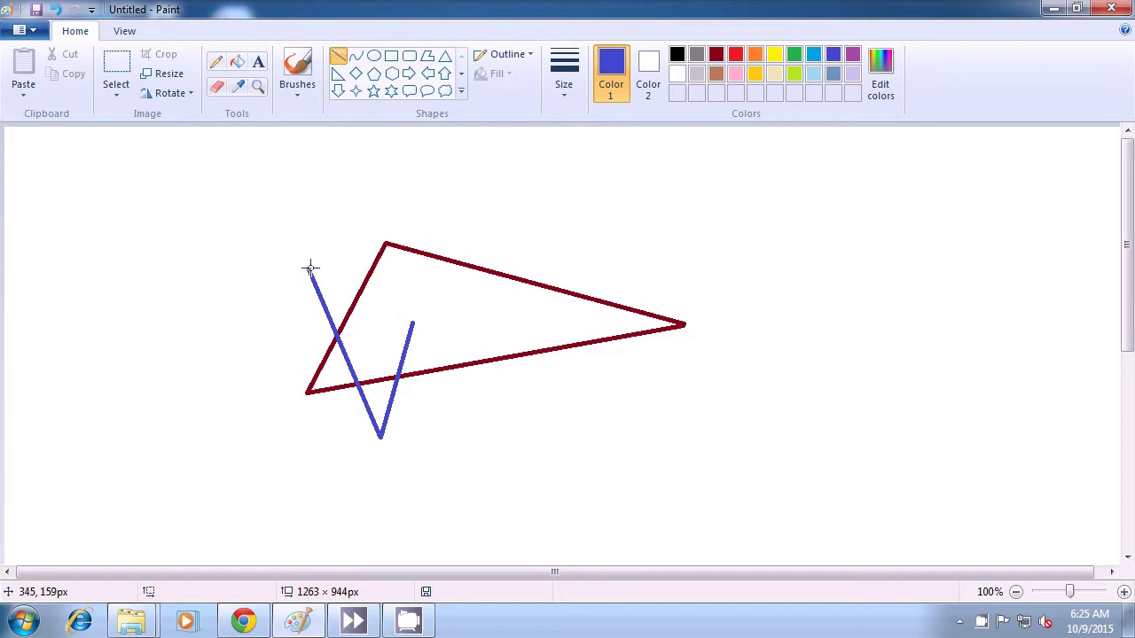
left_click_drag(307, 267, 410, 323)
left_click(548, 395)
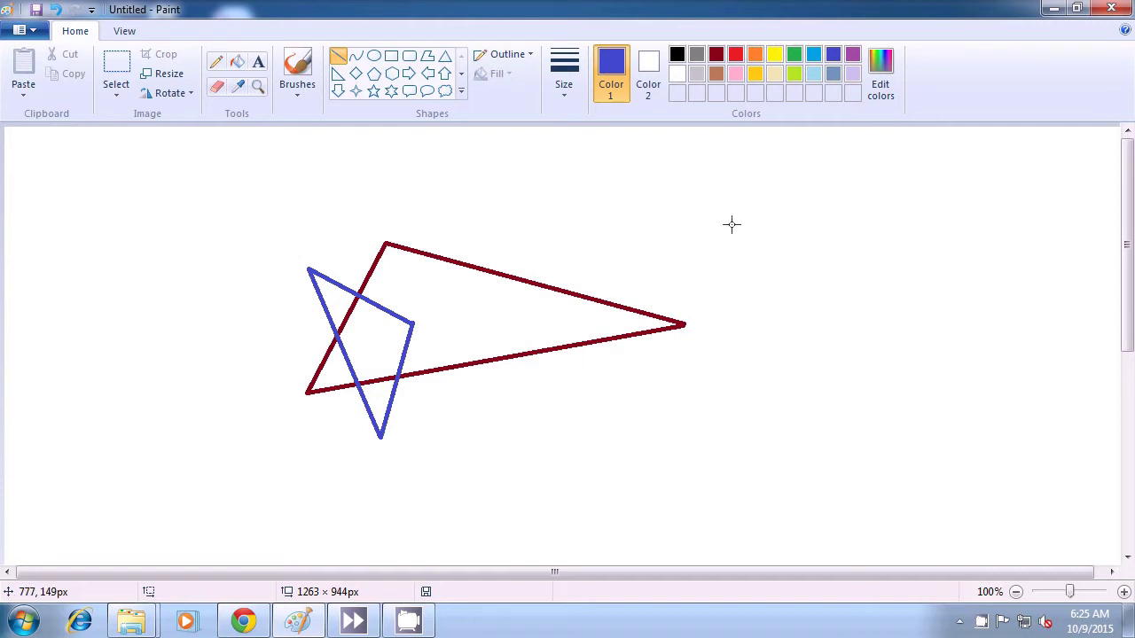
Draw a narrow light turquoise triangle from above the dark red triangle's upper edge down into the indigo triangle
left_click(815, 76)
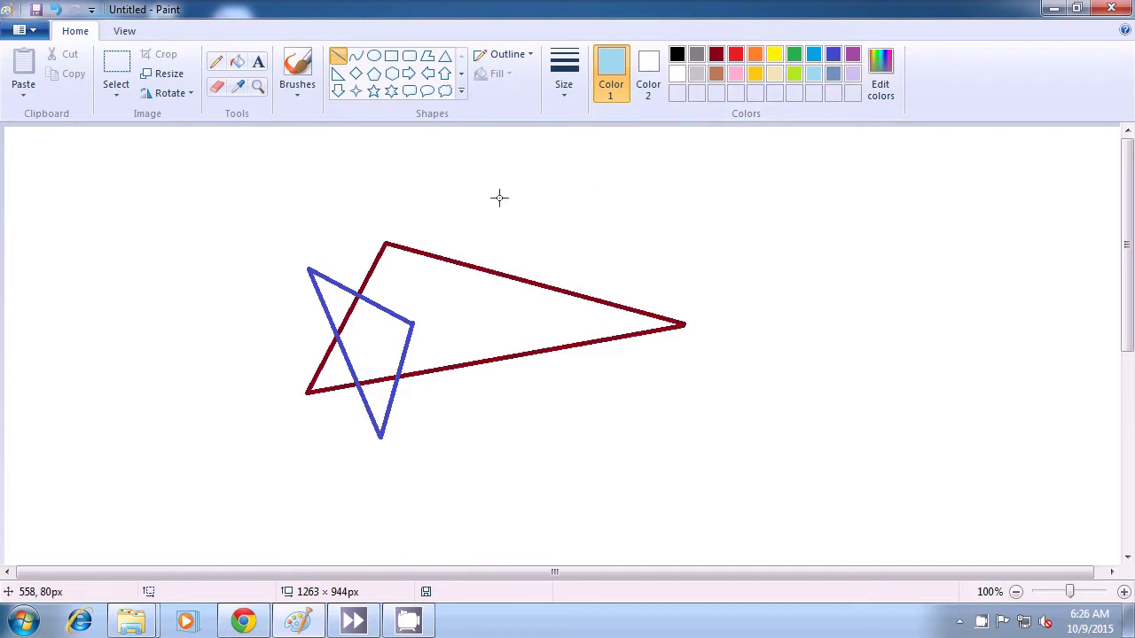
left_click_drag(499, 198, 531, 229)
left_click(611, 203)
left_click_drag(530, 229, 375, 325)
left_click(402, 198)
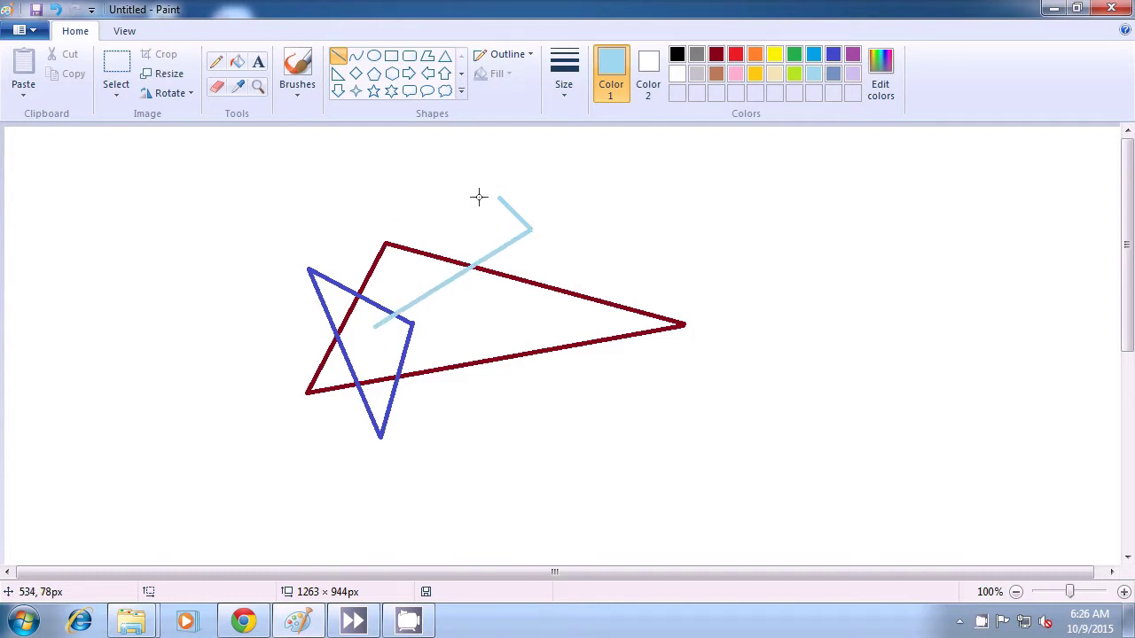
left_click_drag(494, 201, 375, 324)
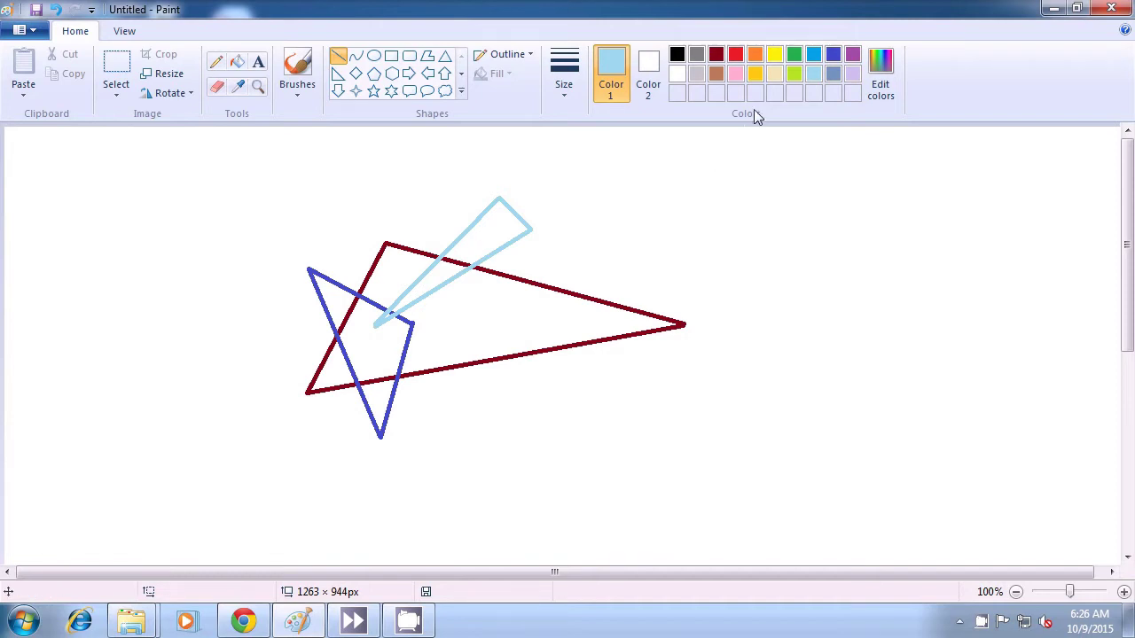
Draw a second indigo triangle across the upper edge near the dark red triangle's right tip, its left side spanning about 80 × 116 px
left_click(815, 55)
left_click(852, 55)
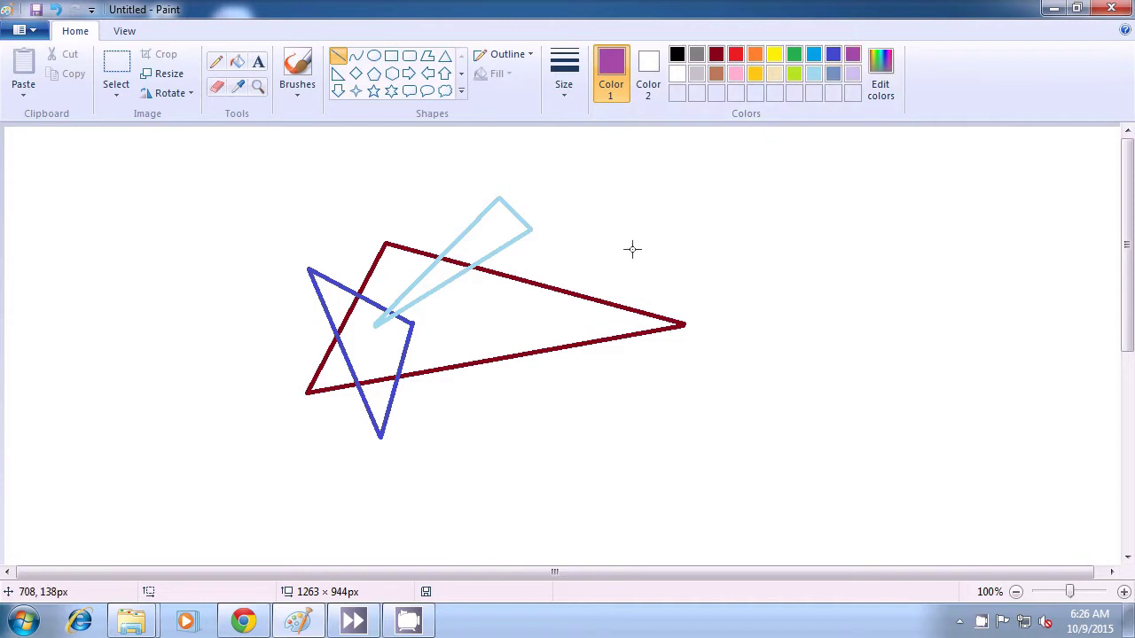
left_click_drag(644, 217, 572, 321)
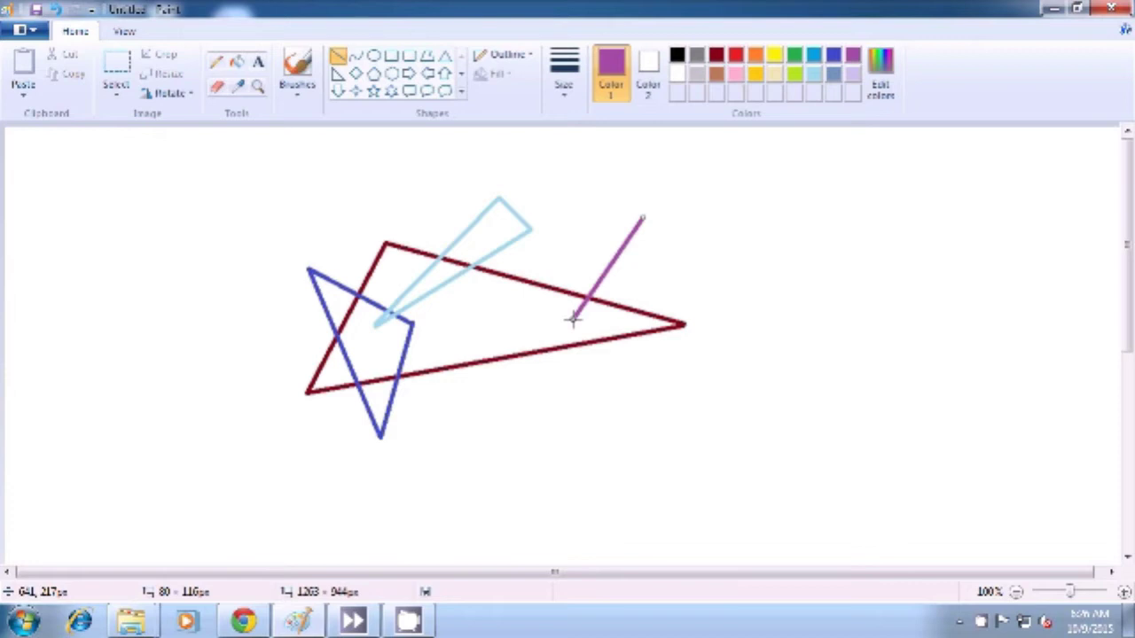
left_click(832, 57)
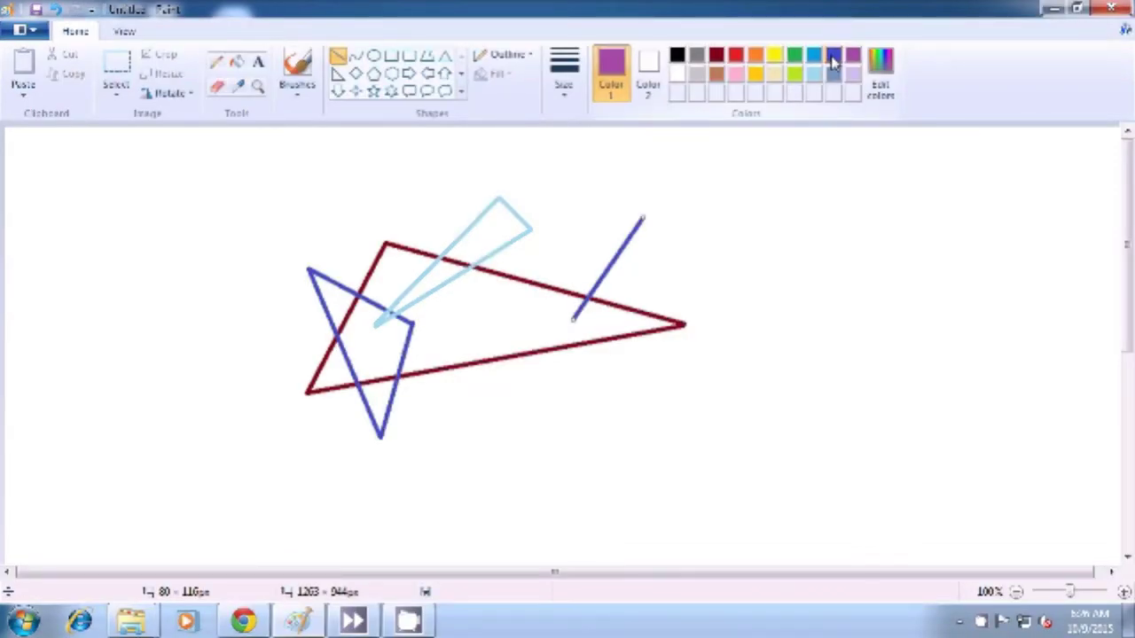
left_click(656, 213)
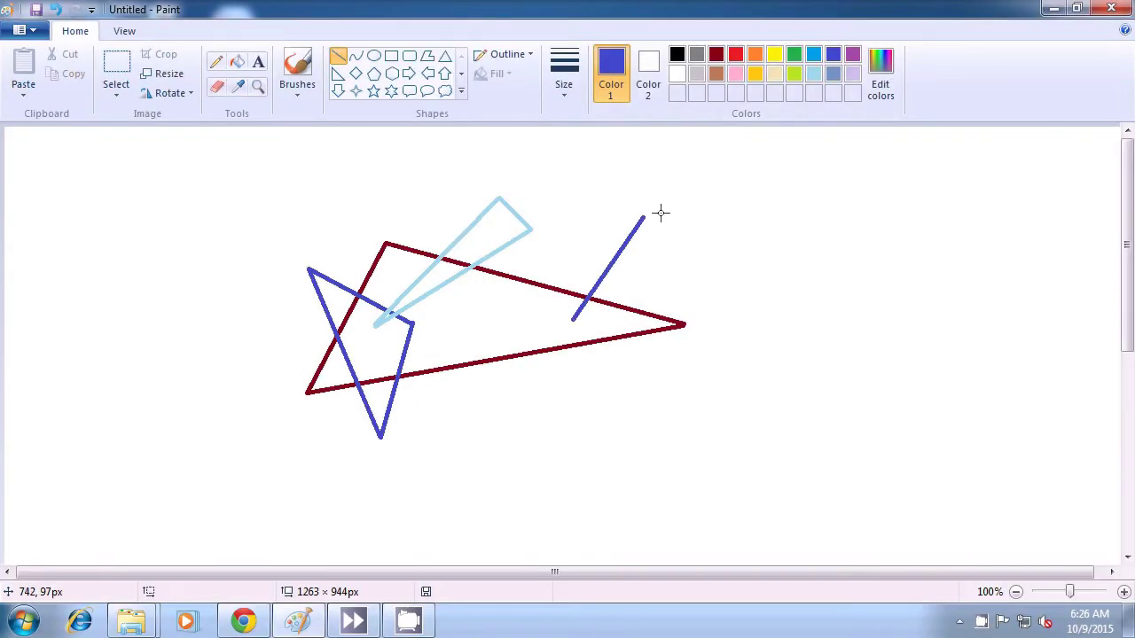
left_click_drag(645, 216, 637, 320)
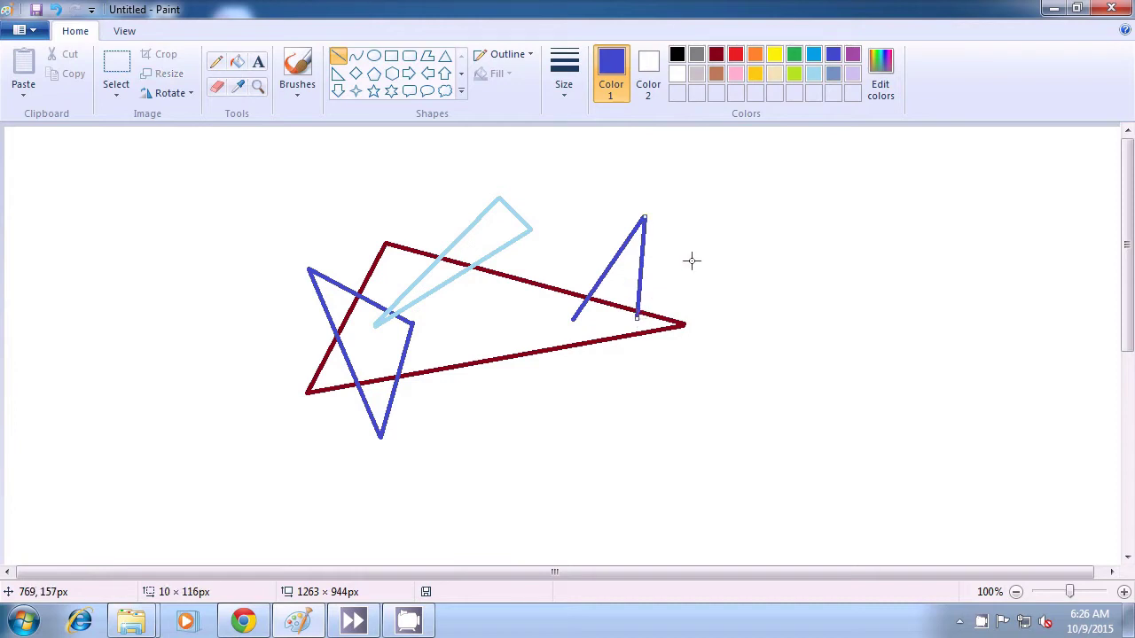
left_click(704, 246)
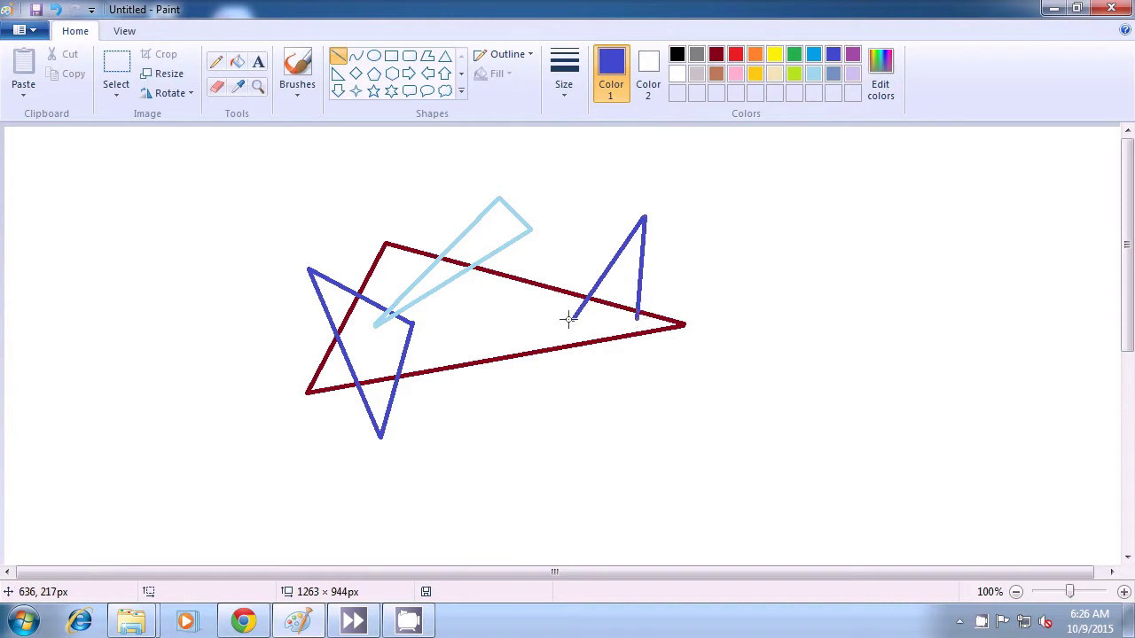
left_click_drag(573, 321, 639, 319)
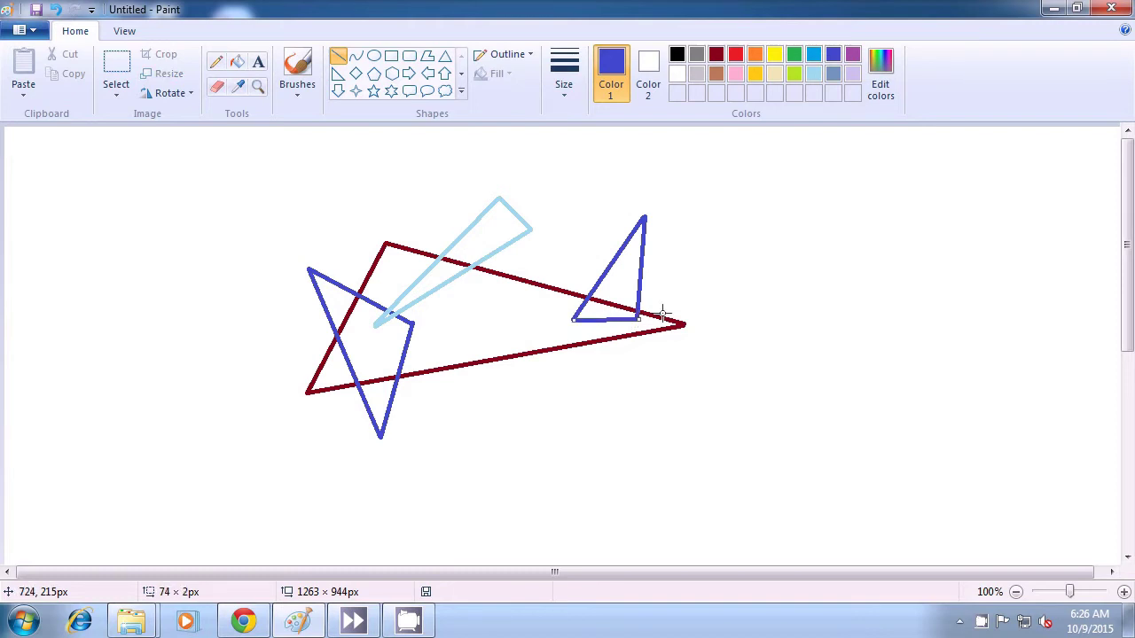
left_click(765, 251)
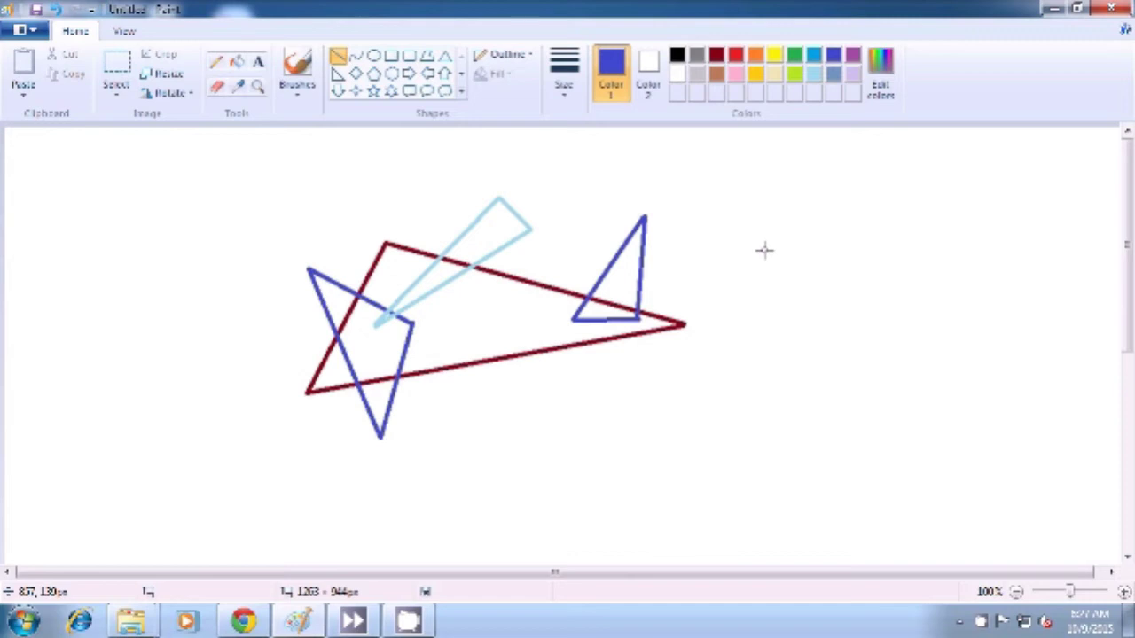
Draw a lime triangle crossing the middle of the large dark red triangle's lower edge, with a vertical left side
left_click(800, 74)
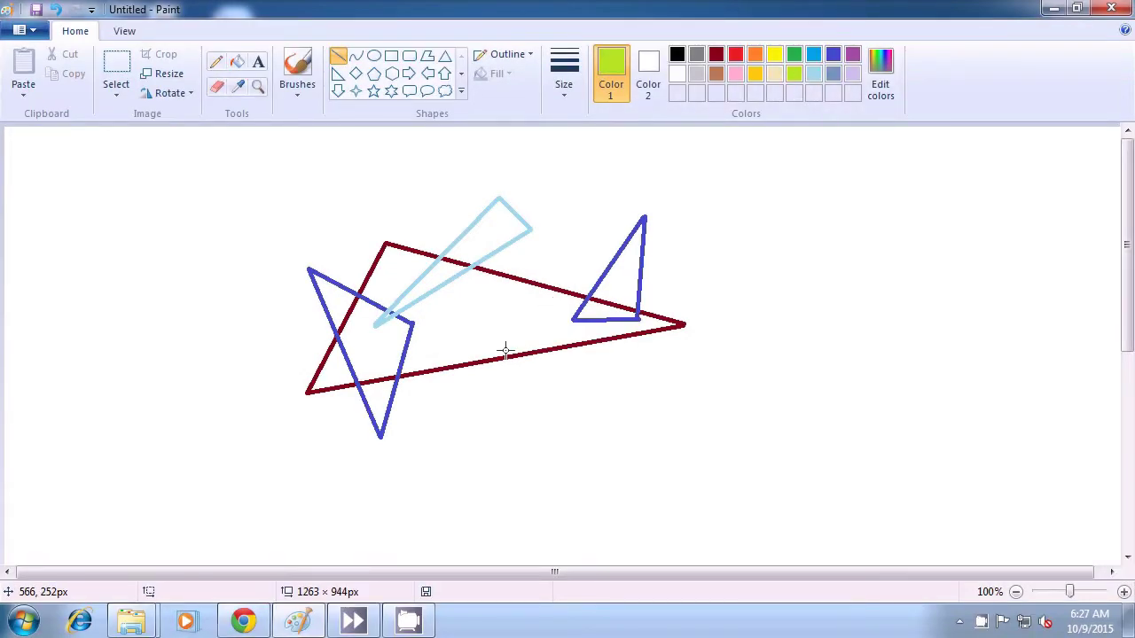
left_click_drag(484, 337, 484, 439)
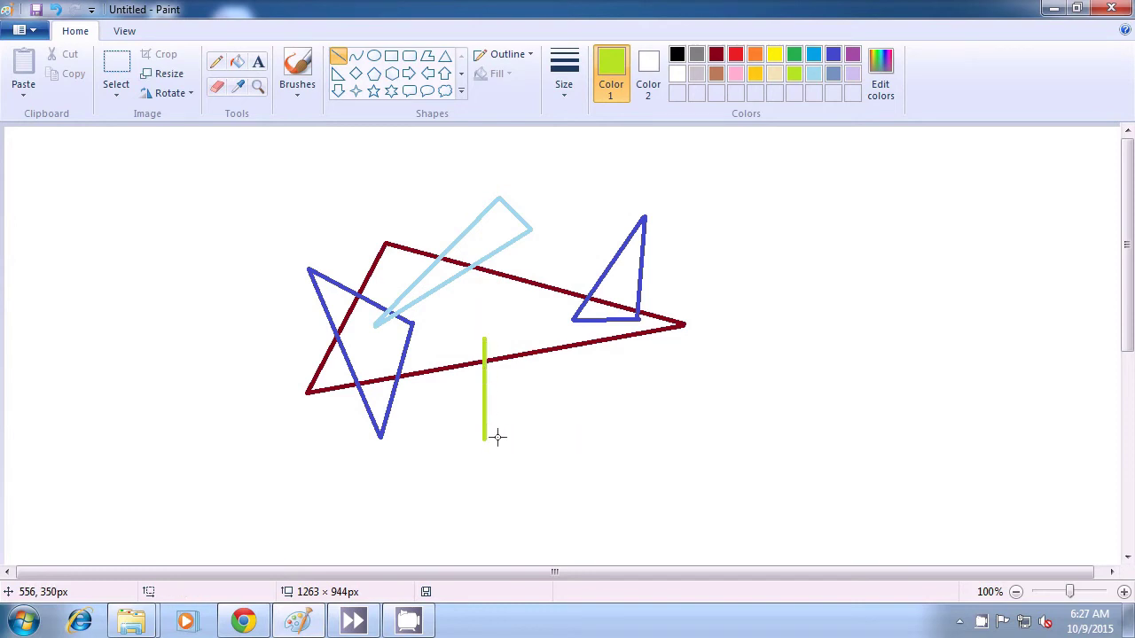
left_click_drag(483, 438, 581, 369)
left_click(658, 364)
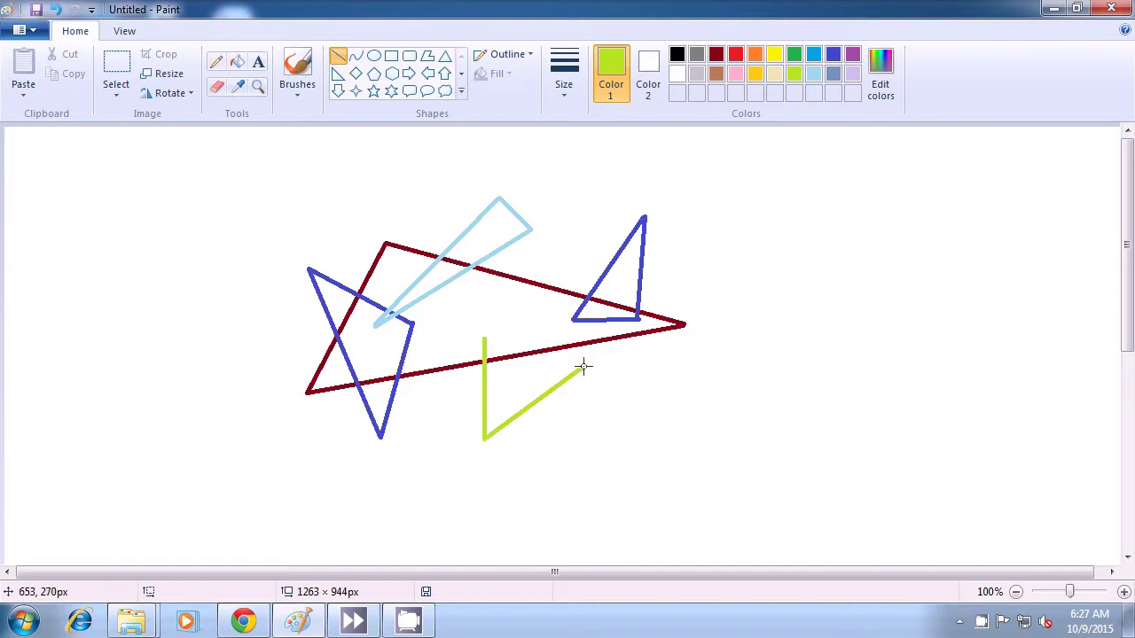
left_click_drag(584, 366, 484, 338)
left_click(760, 337)
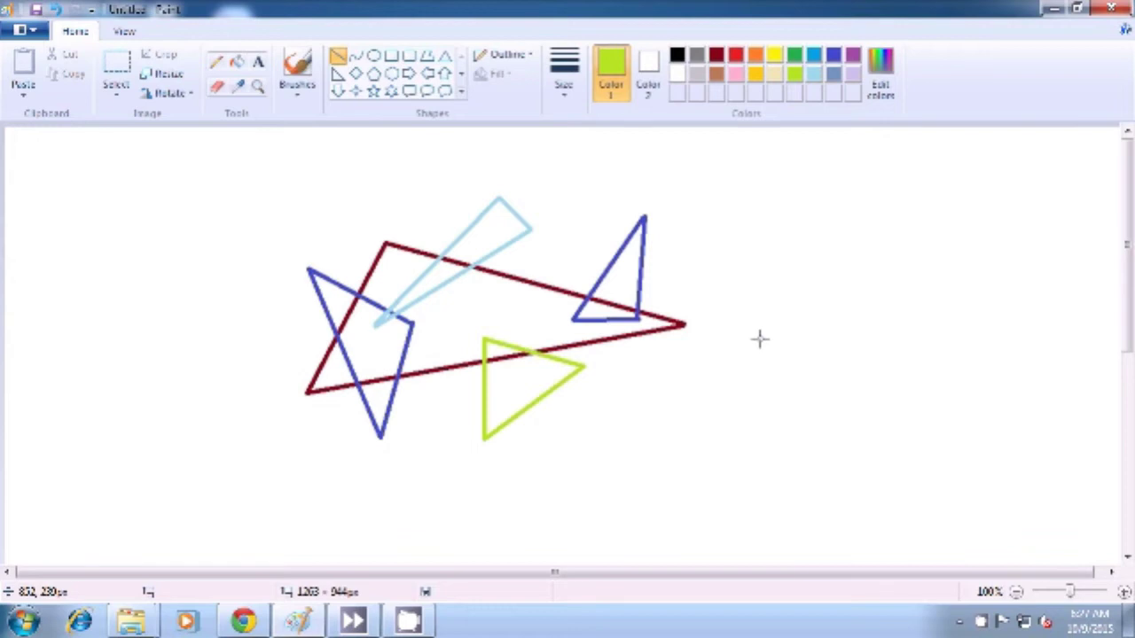
Draw a small black triangle below the dark red triangle, overlapping the lime triangle's vertical side, with its top side about 79 × 9 px
left_click(677, 55)
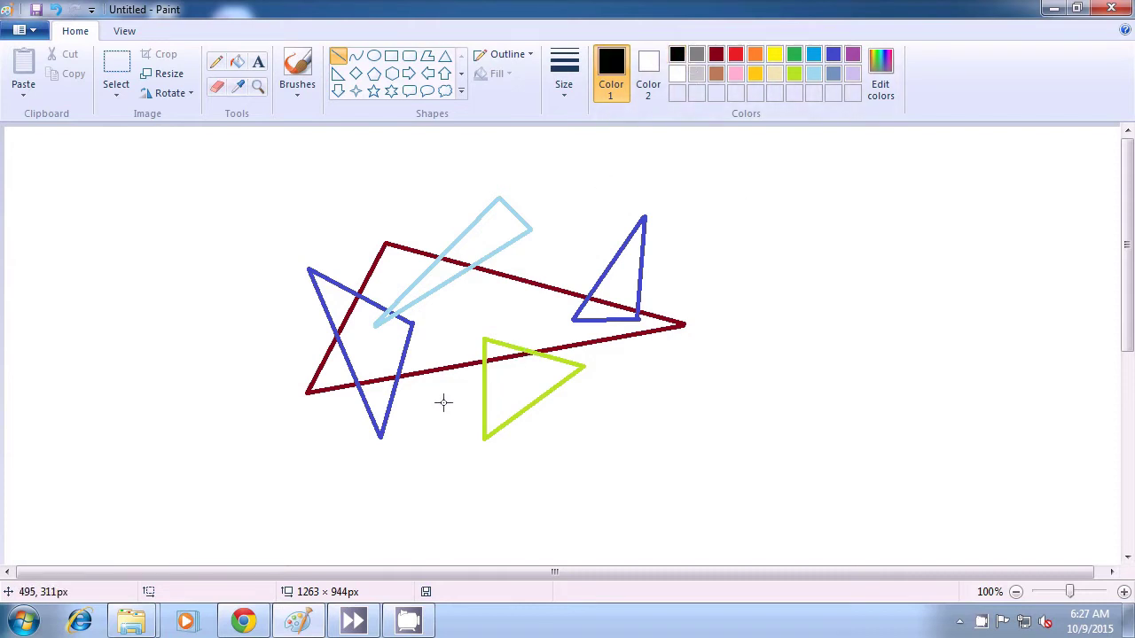
left_click_drag(428, 392, 441, 445)
left_click_drag(441, 444, 500, 399)
left_click(497, 461)
left_click(573, 402)
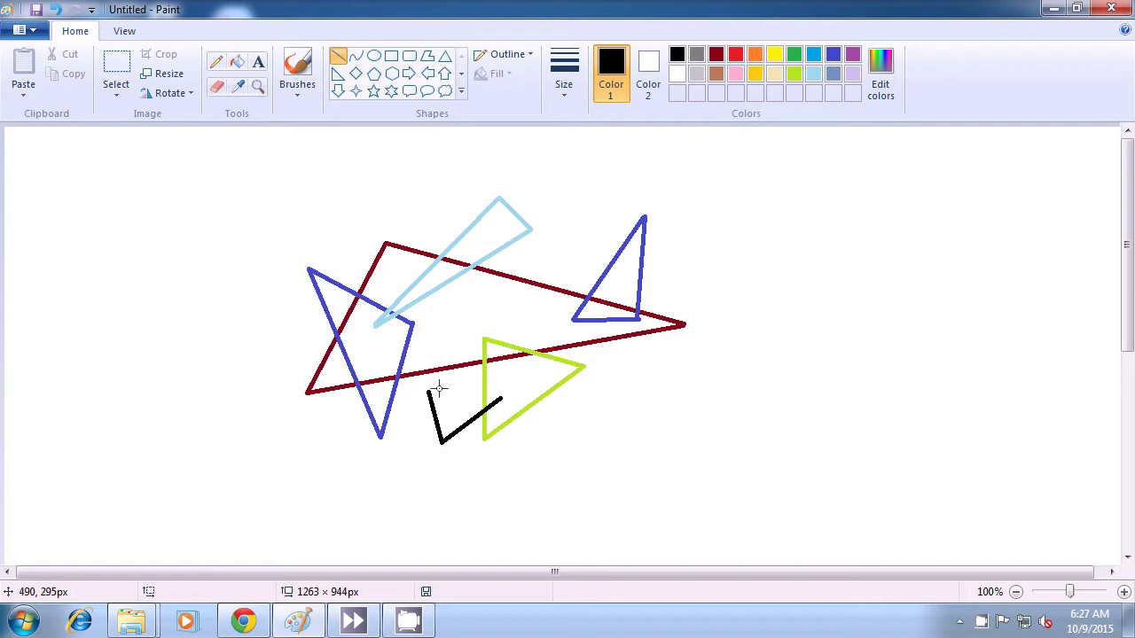
left_click_drag(427, 390, 501, 399)
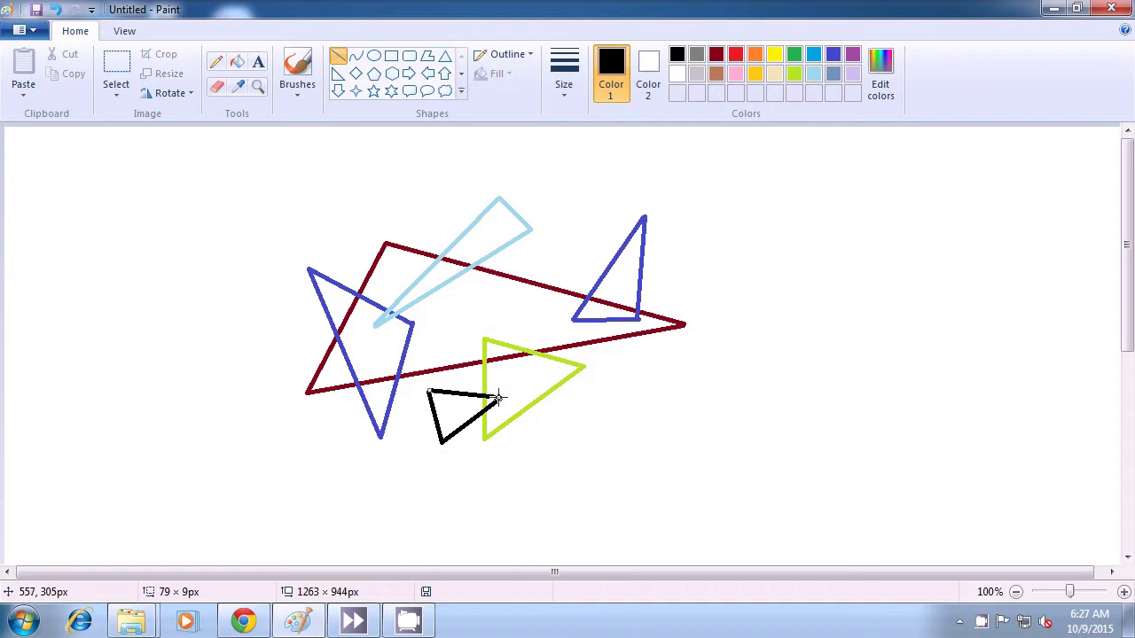
left_click(627, 403)
Draw a small green triangle overlapping the upper part of the light turquoise triangle, with its top side spanning about 73 × 22 px
left_click(794, 55)
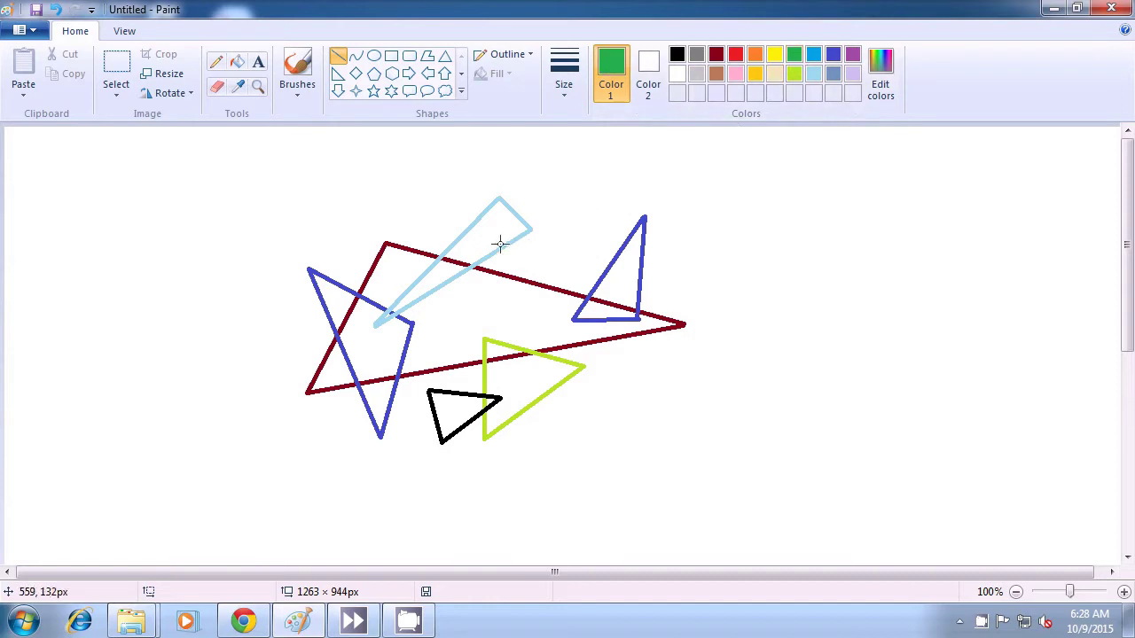
left_click_drag(475, 235, 495, 215)
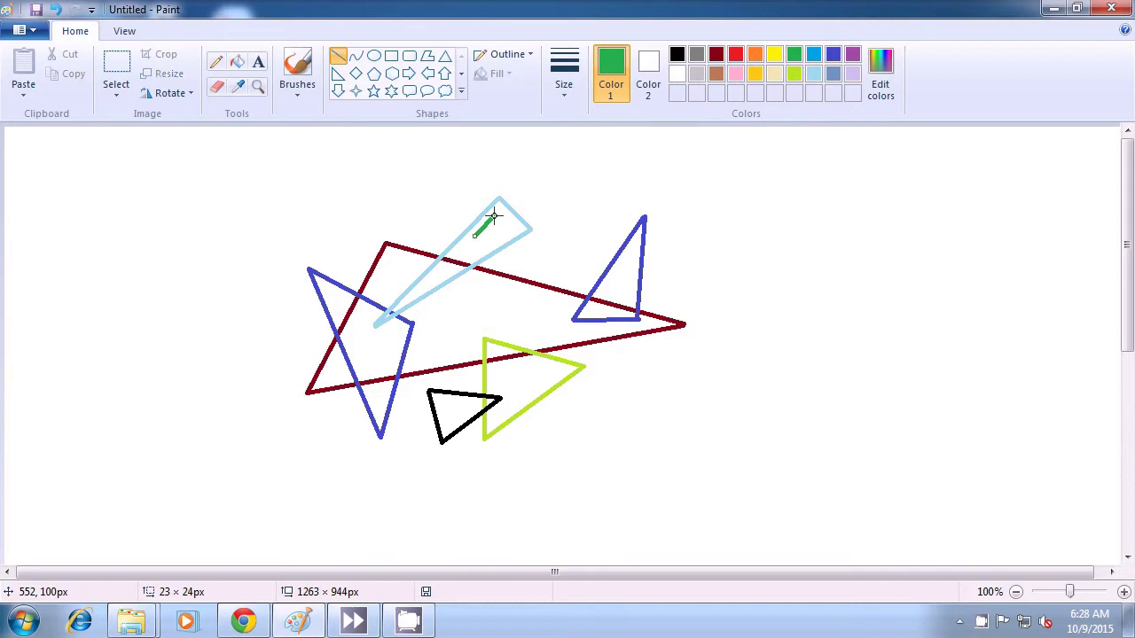
left_click(593, 180)
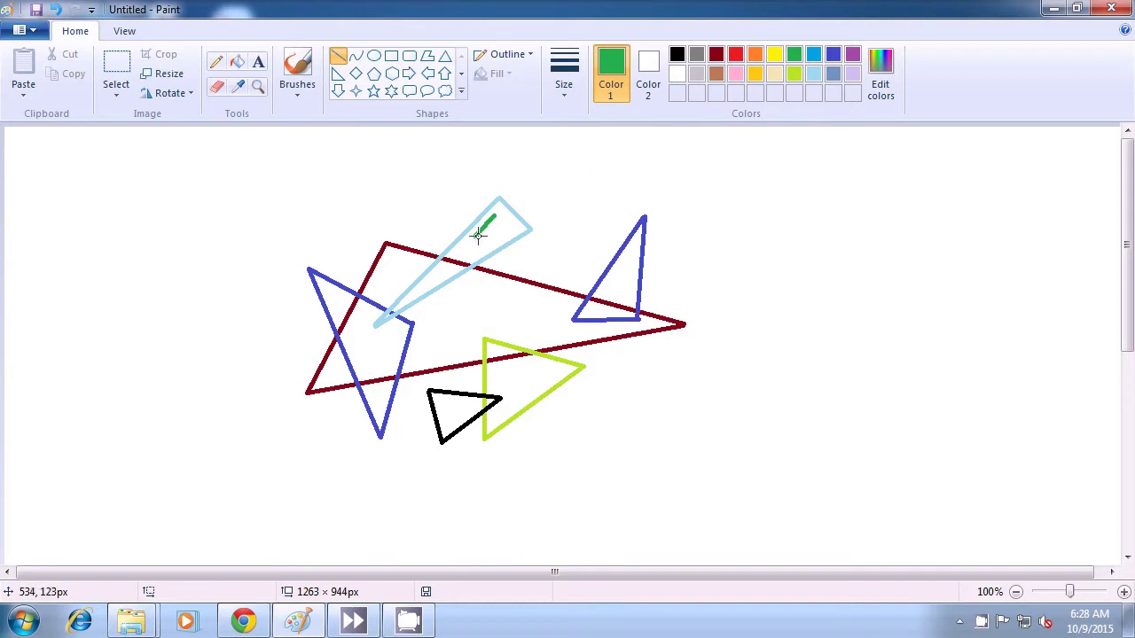
left_click_drag(475, 237, 429, 195)
left_click(583, 200)
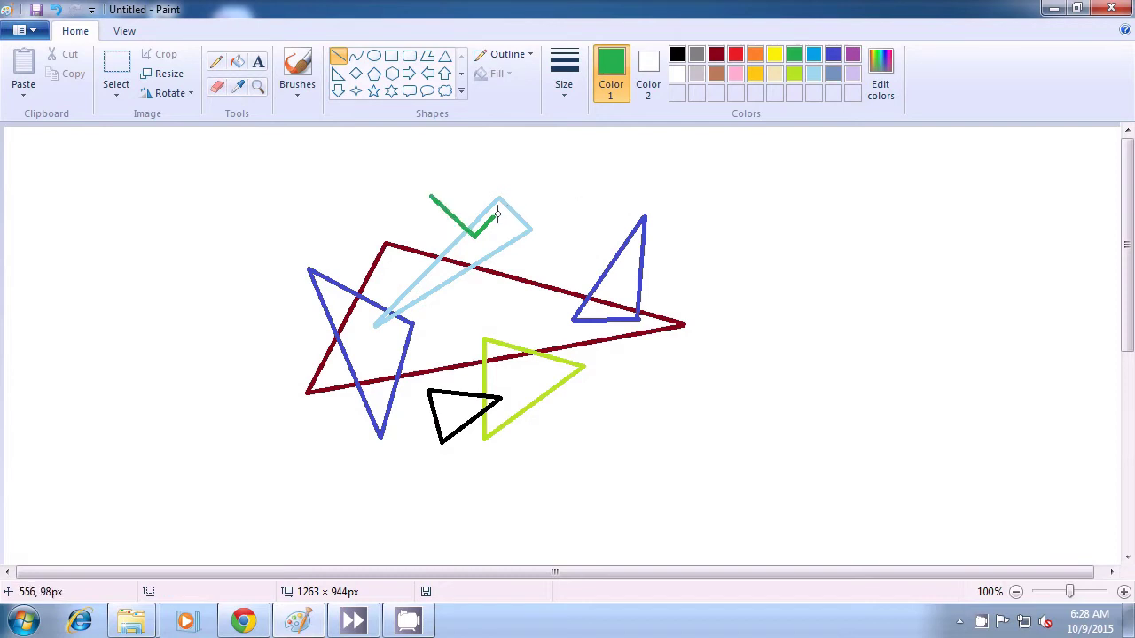
left_click_drag(497, 213, 432, 195)
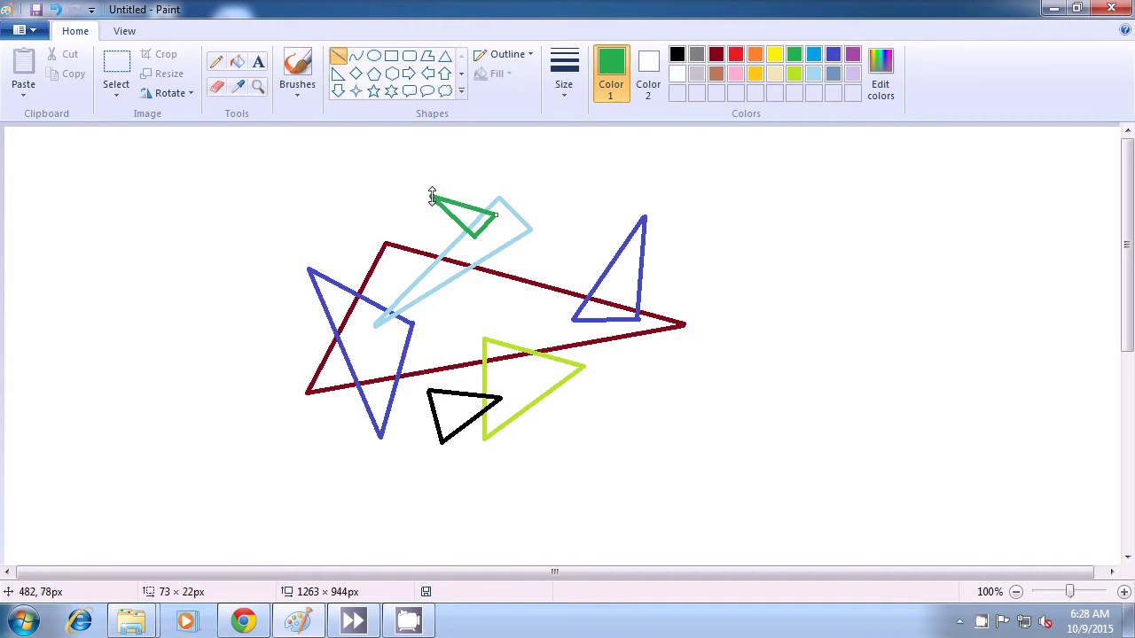
left_click(650, 198)
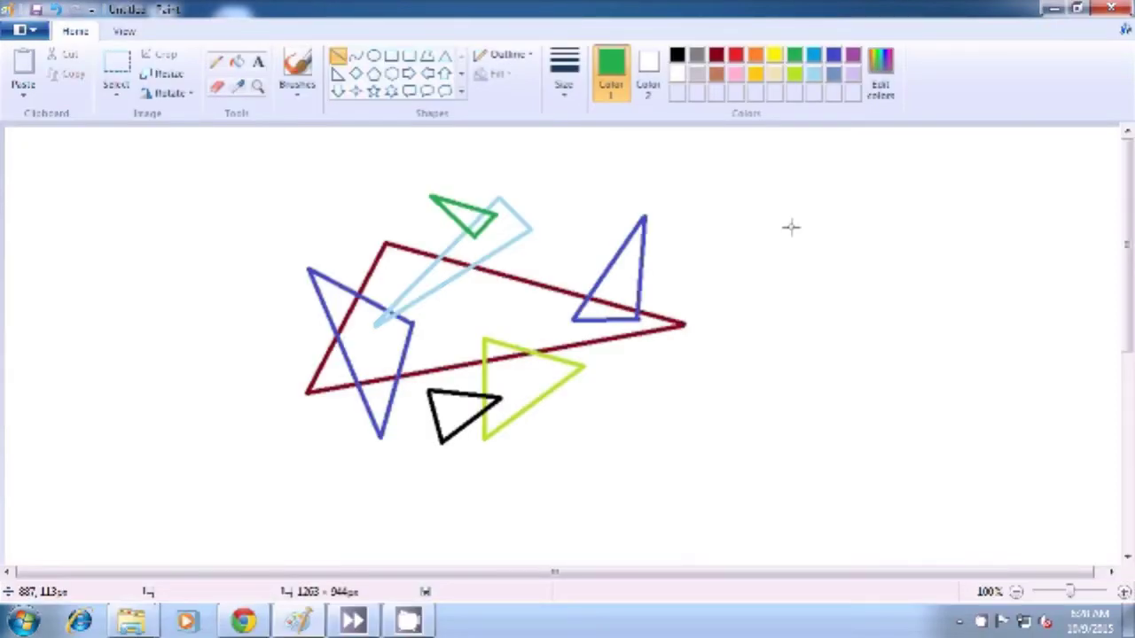
Draw a small dark red triangle over the large triangle's lower-left corner and the indigo triangle, its right side spanning about 32 × 68 px
left_click(716, 56)
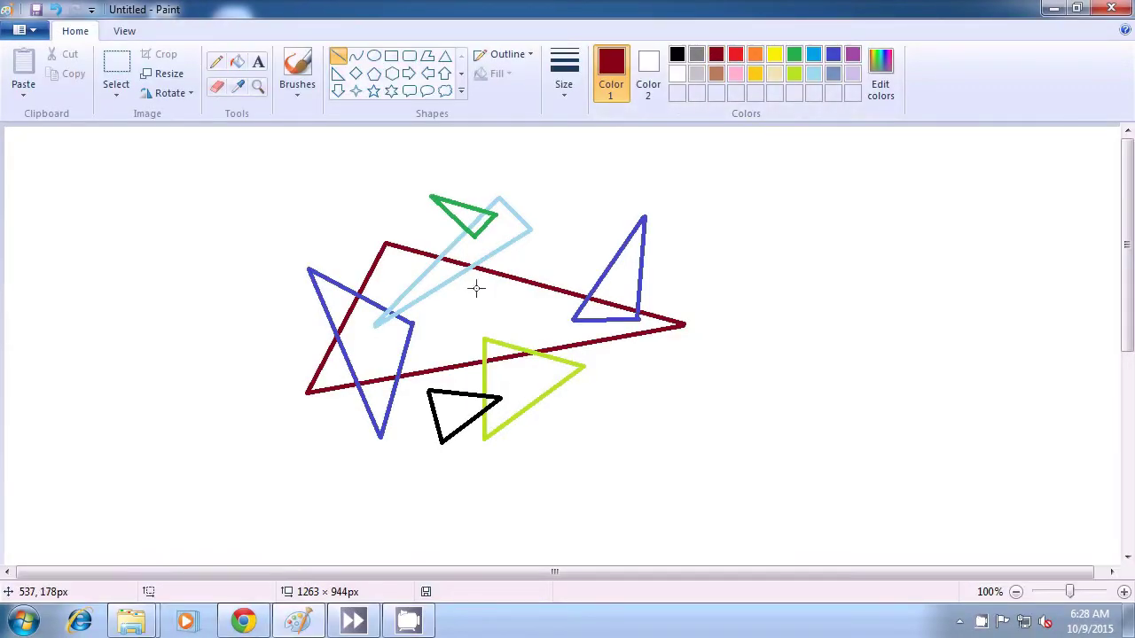
left_click_drag(353, 335, 382, 393)
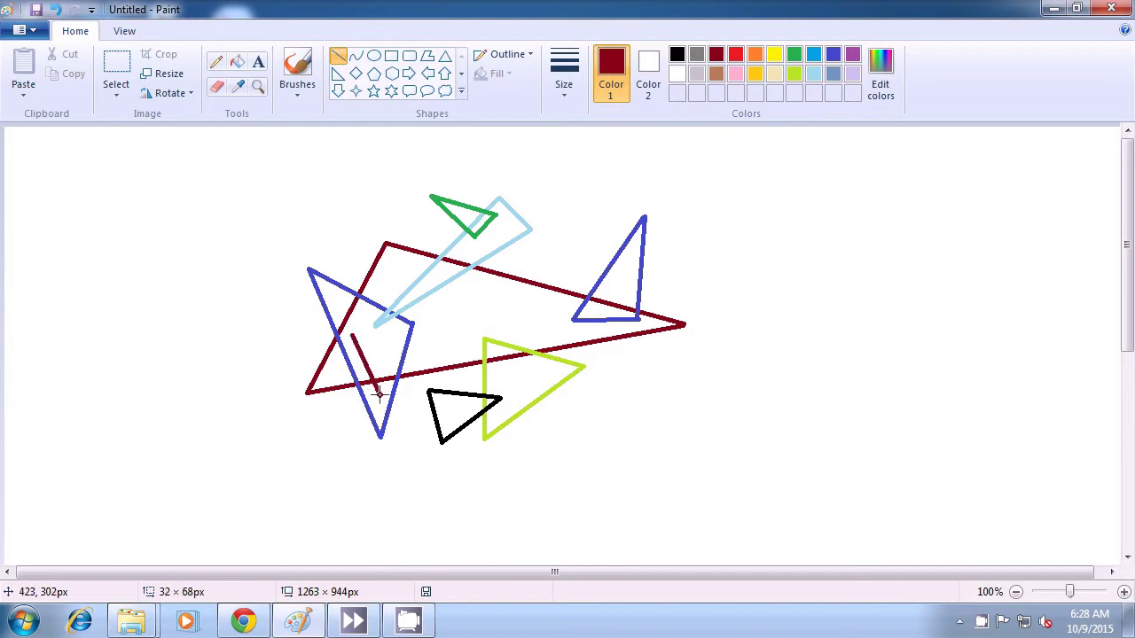
left_click(329, 404)
left_click_drag(353, 334, 380, 396)
left_click(265, 420)
left_click(687, 414)
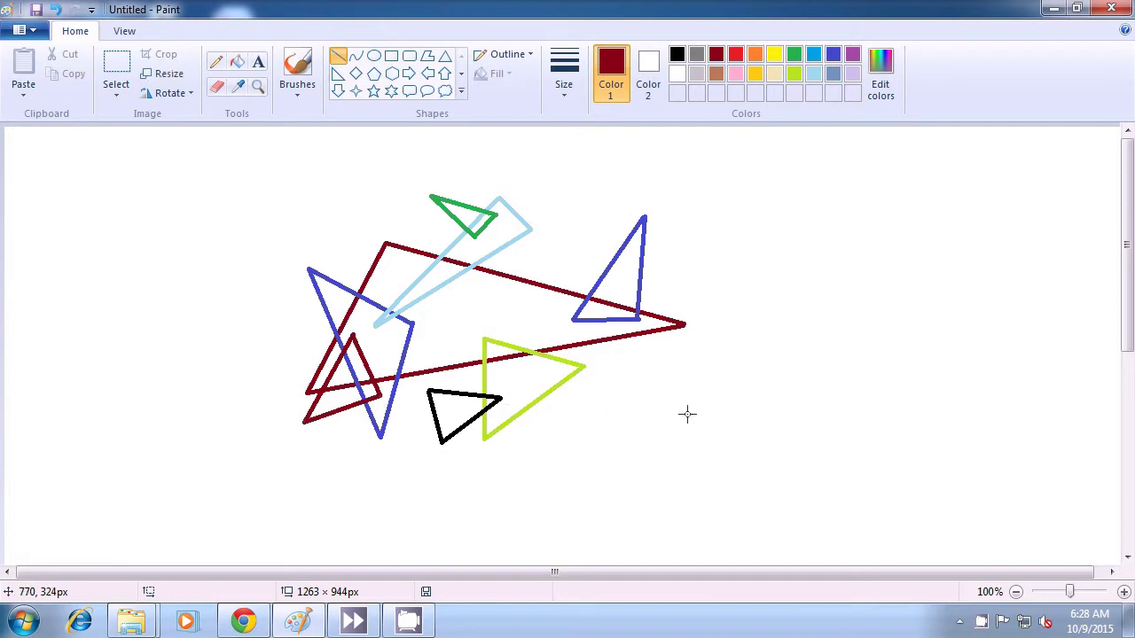